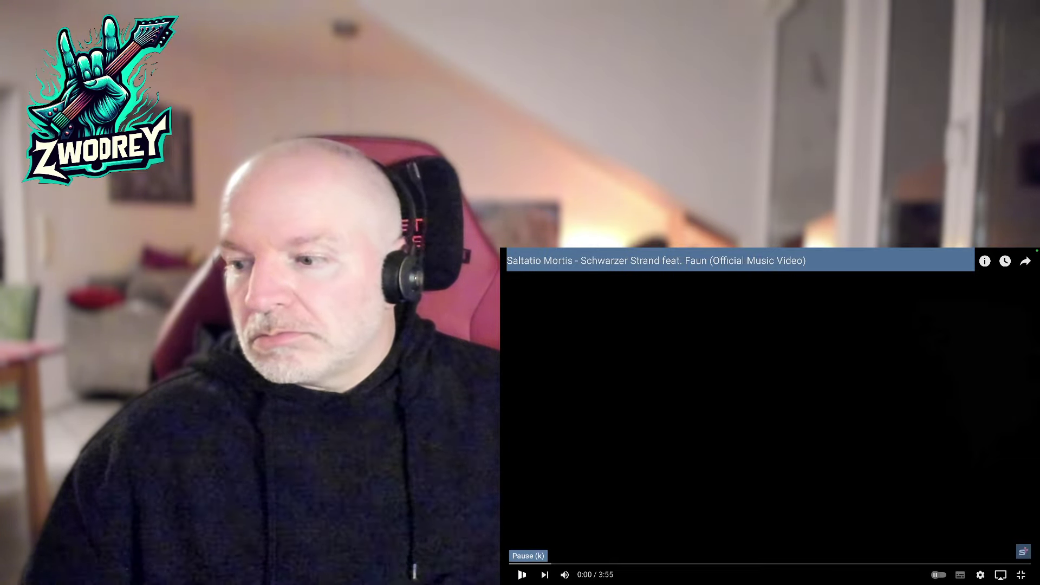
- Play the Saltatio Mortis 'Schwarzer Strand' video through to 3:55
click(521, 574)
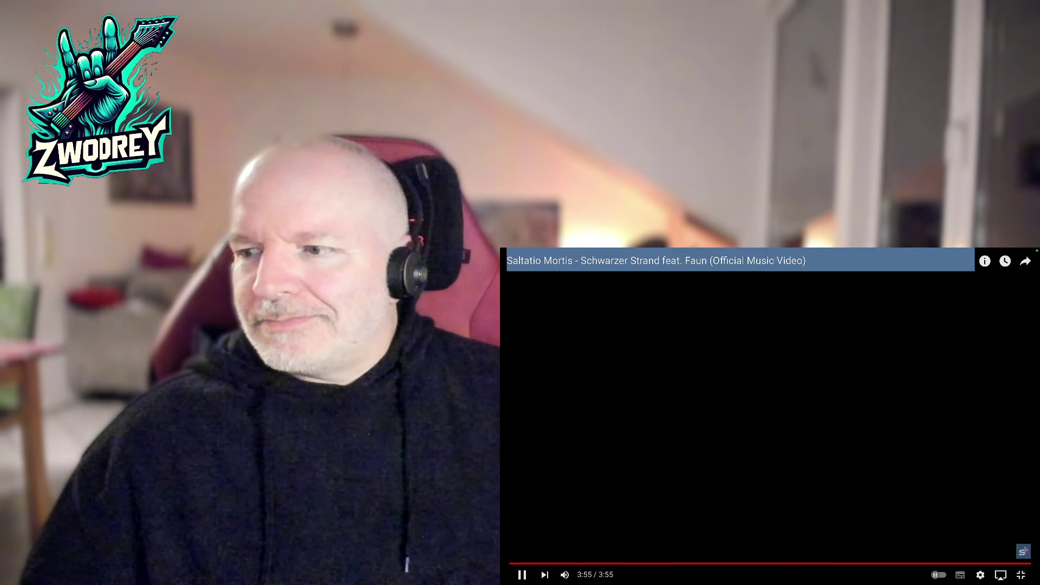
- Replay 'Schwarzer Strand' from the end screen, stopping paused at 0:00 of 3:55
click(521, 574)
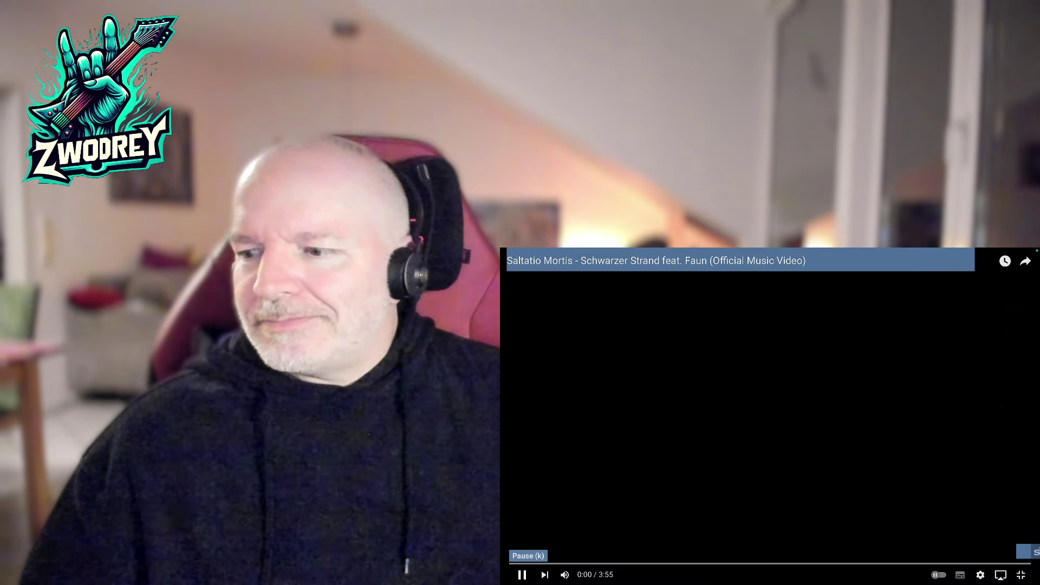